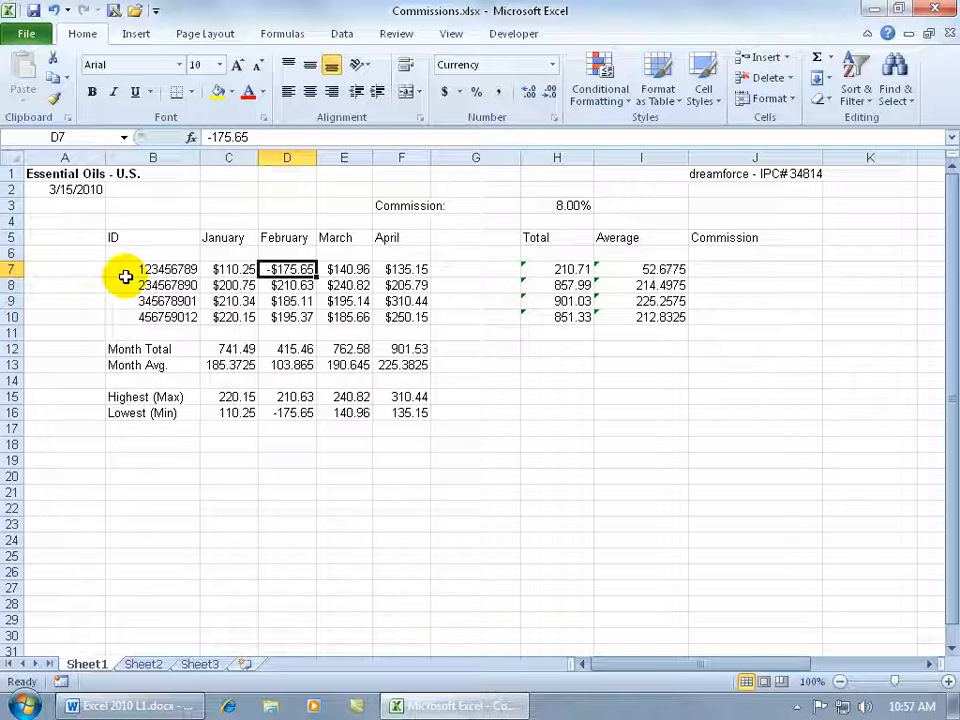
Format the ID numbers in B7:B10 with the Special category's Social Security Number type.
left_click_drag(128, 272, 135, 316)
right_click(150, 293)
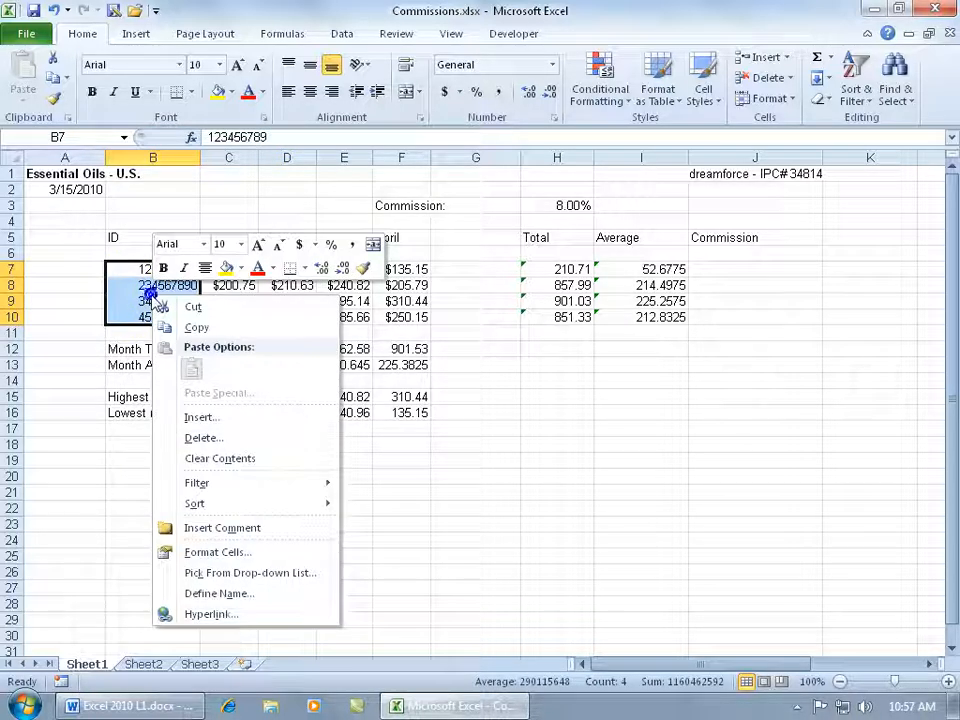
left_click(240, 556)
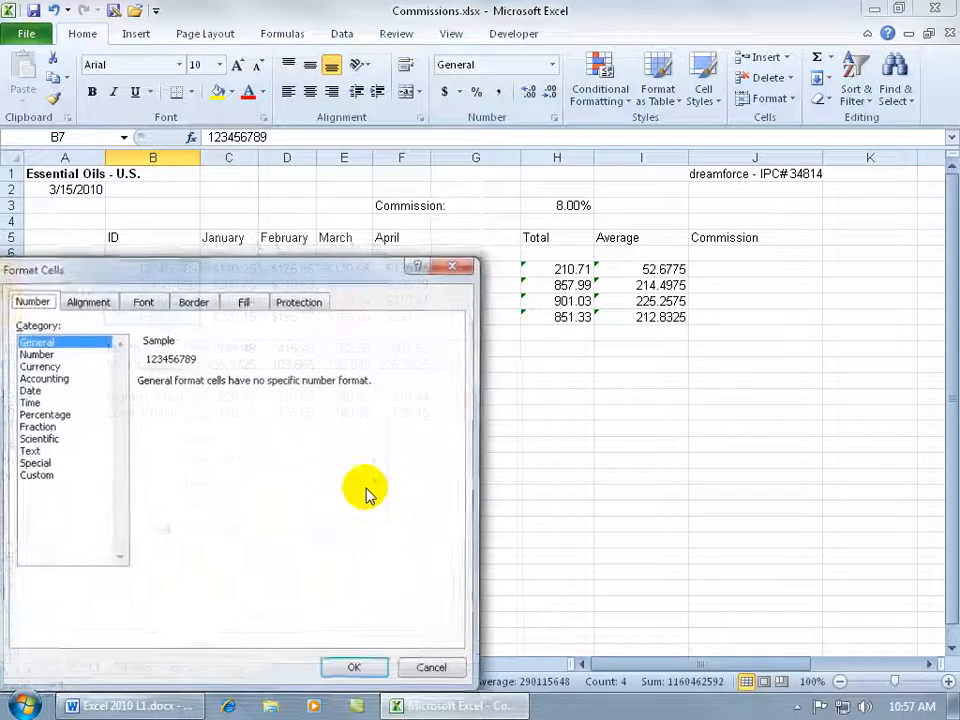
left_click_drag(191, 272, 376, 179)
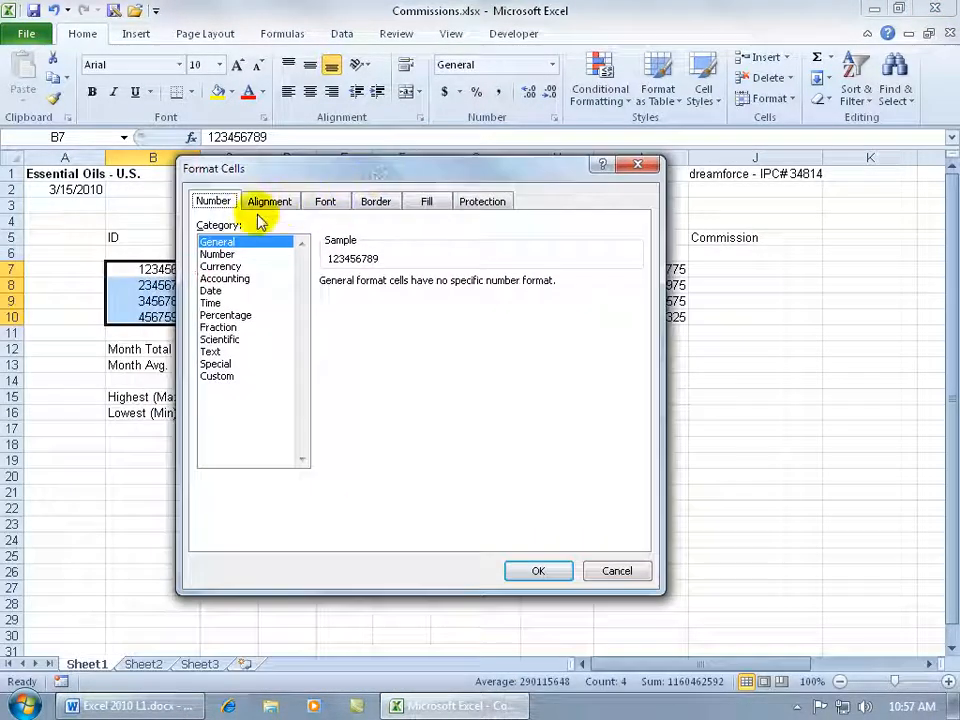
left_click(226, 364)
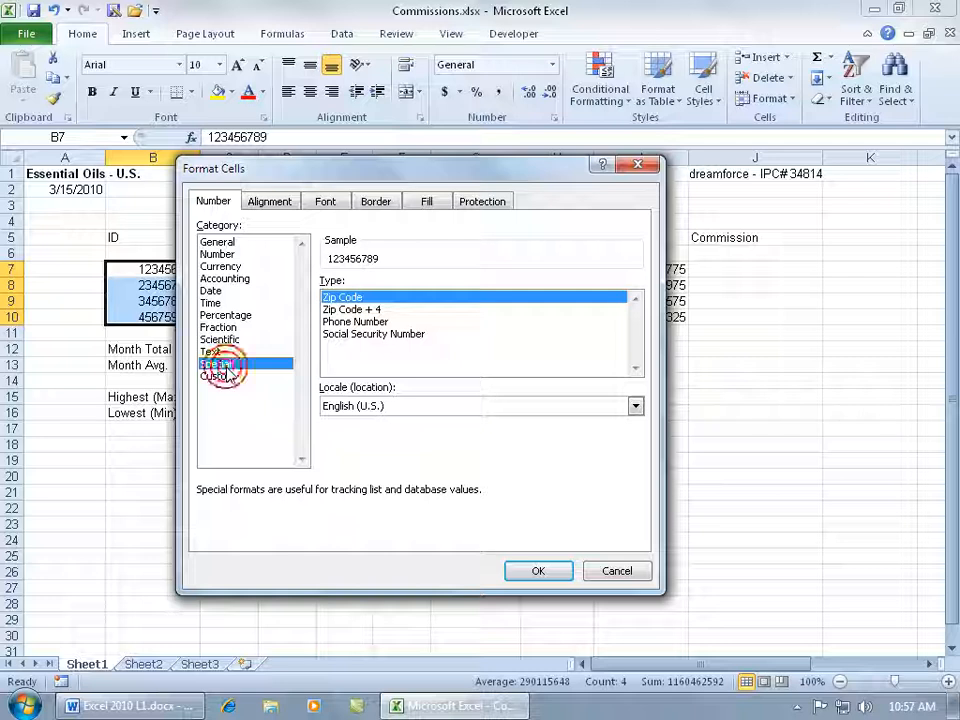
left_click(372, 336)
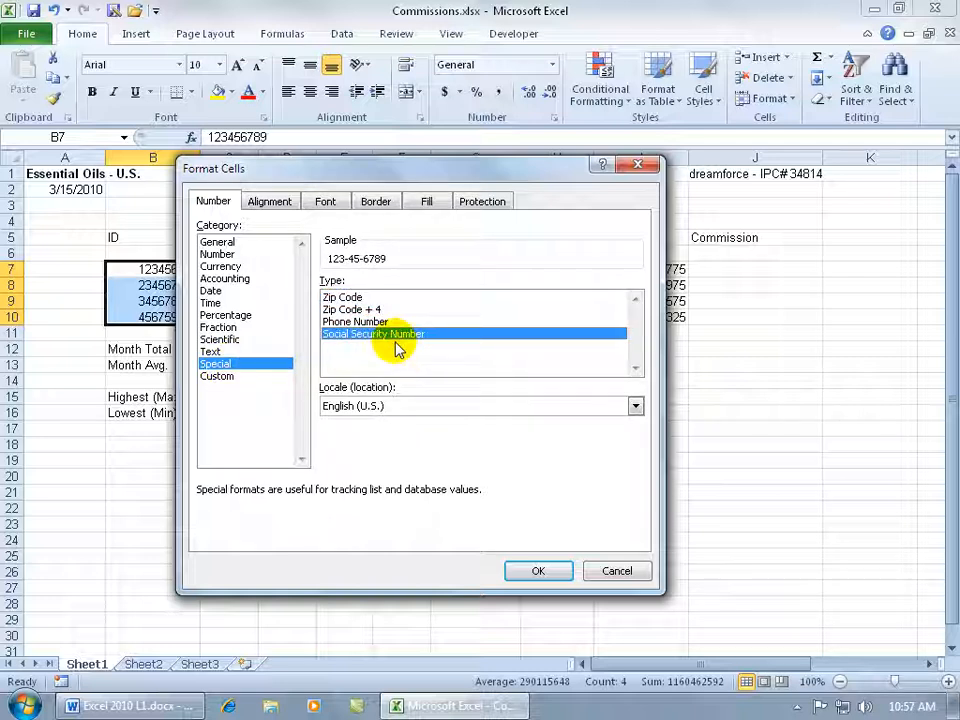
left_click(531, 568)
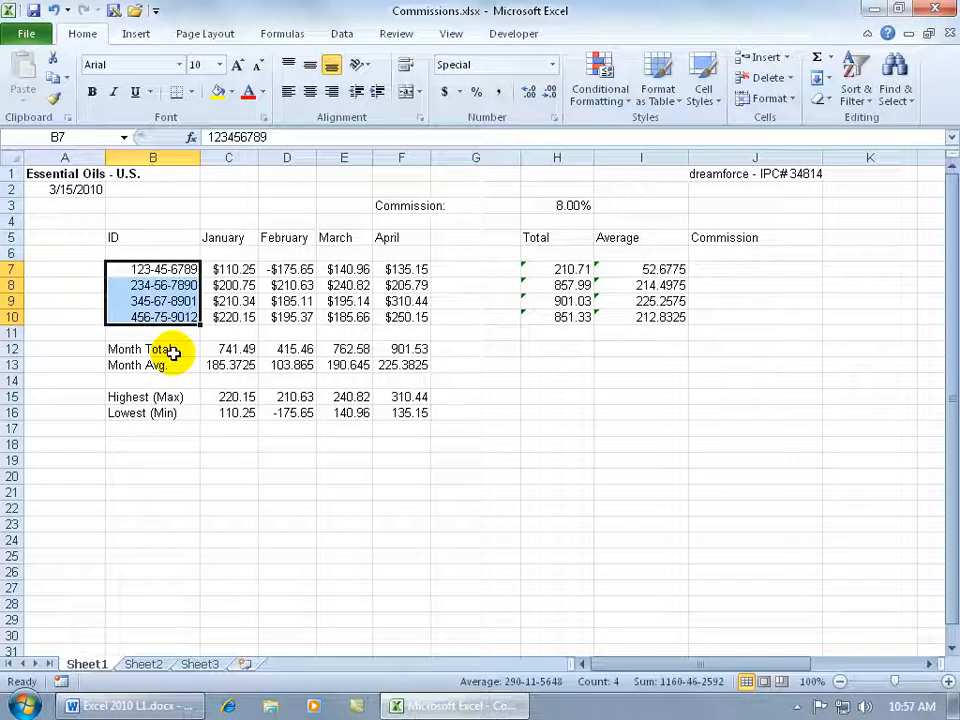
Apply the custom number format "SS" 000-00-0000 to the ID cells B7:B10.
right_click(157, 294)
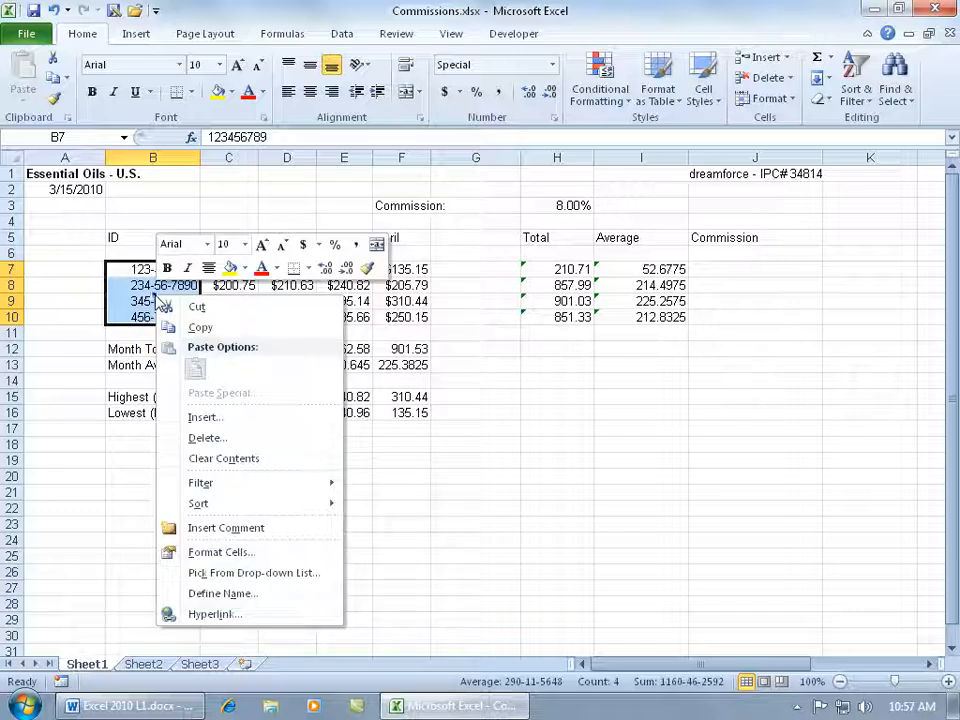
left_click(230, 552)
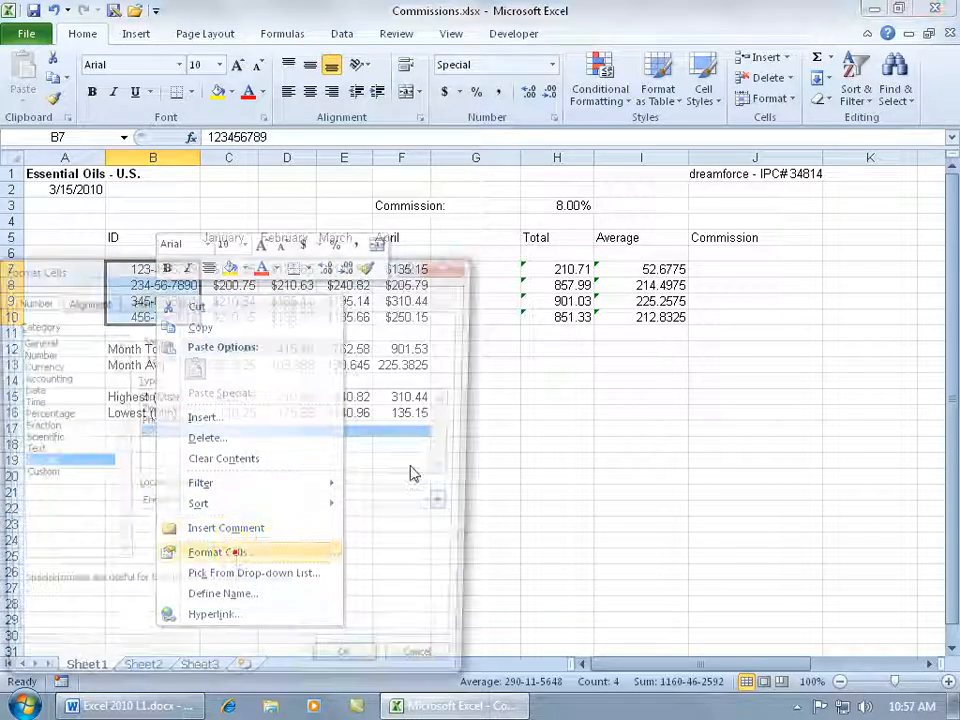
left_click_drag(279, 252, 467, 158)
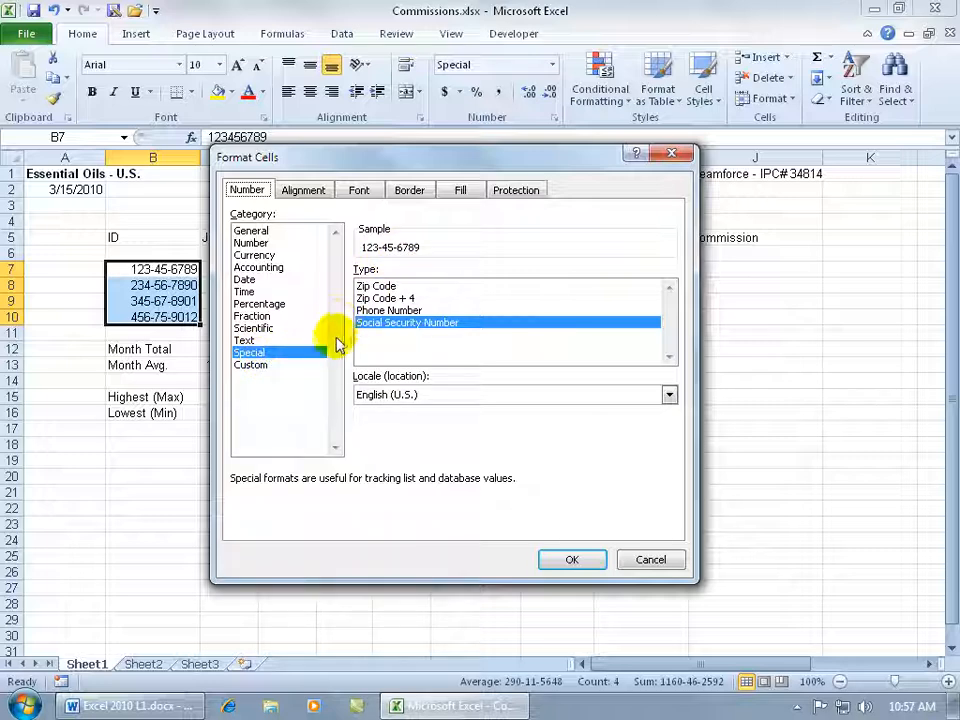
left_click(258, 368)
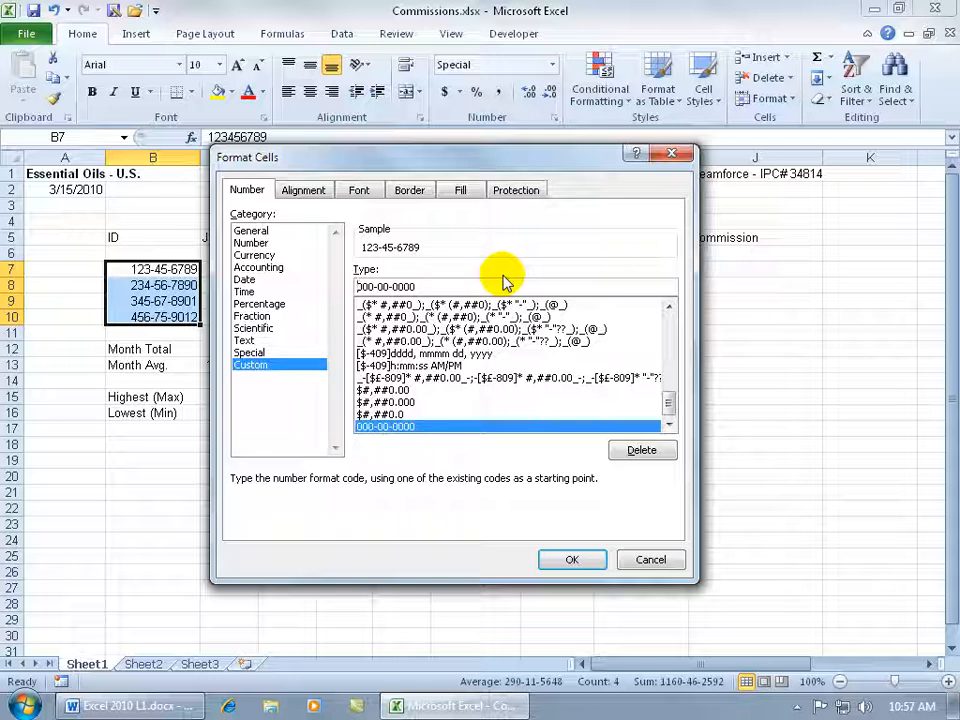
type("\"SS\"")
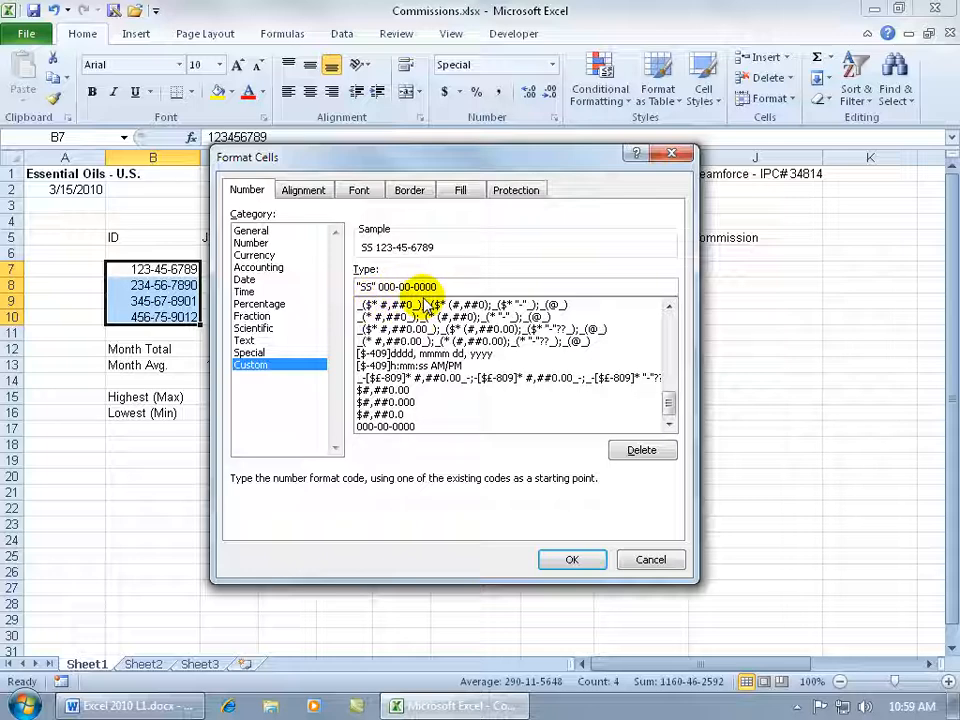
left_click(568, 559)
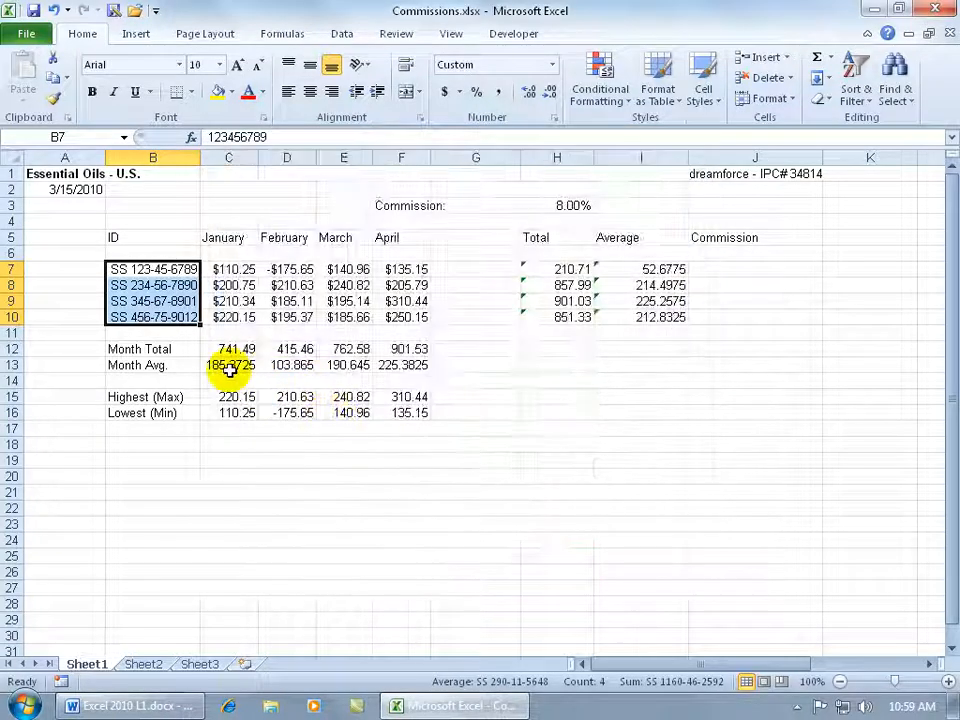
Examine the stored values behind the formatted ID cell B7 and January cell C7.
left_click(188, 270)
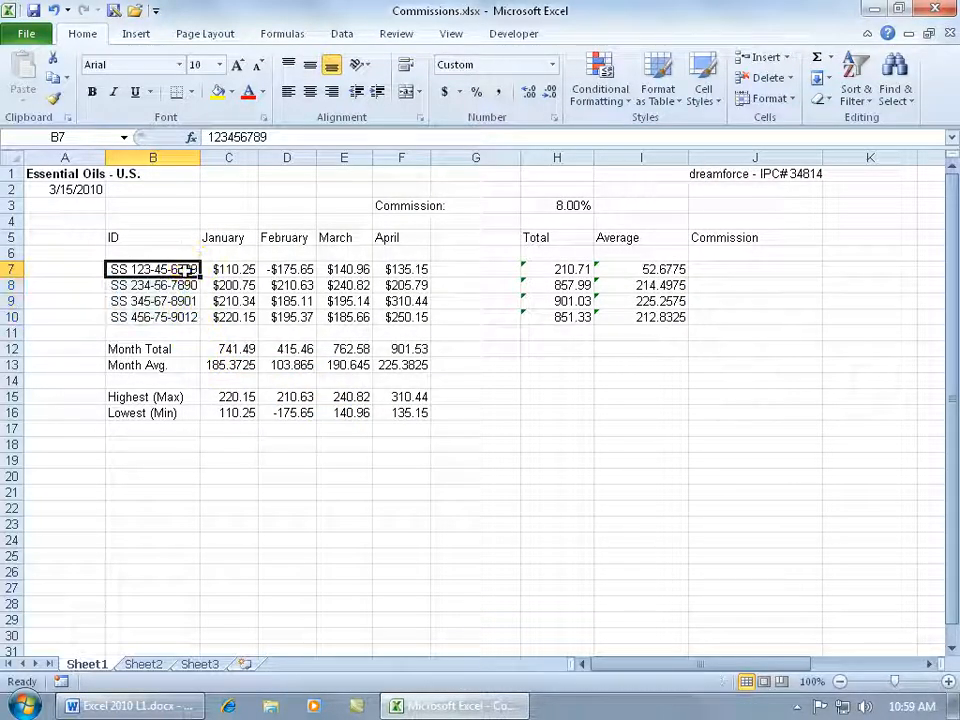
left_click(186, 269)
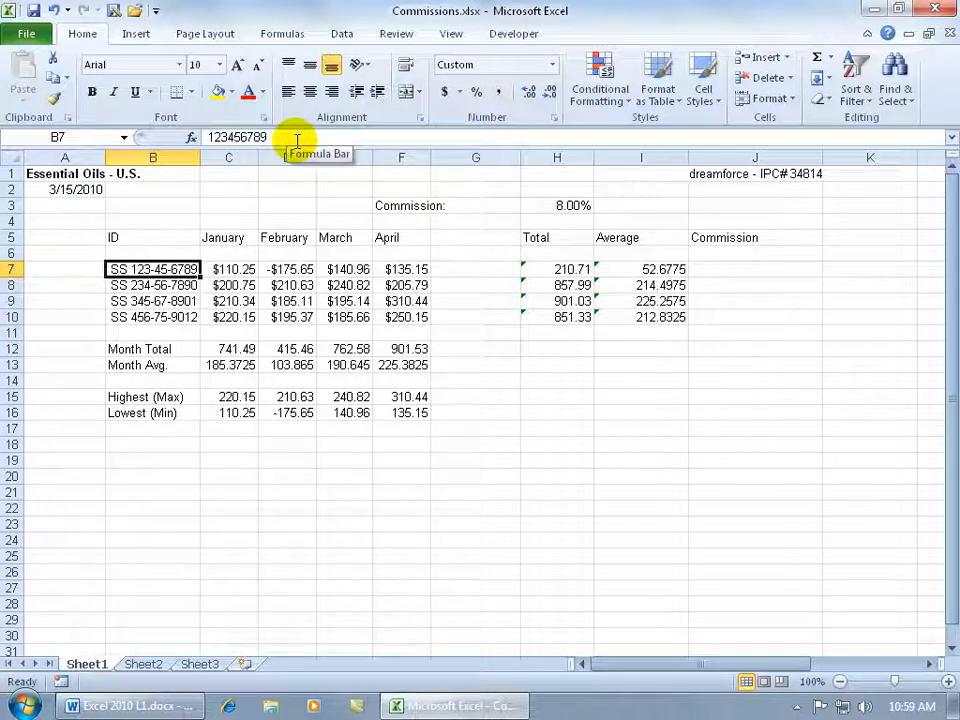
left_click(235, 270)
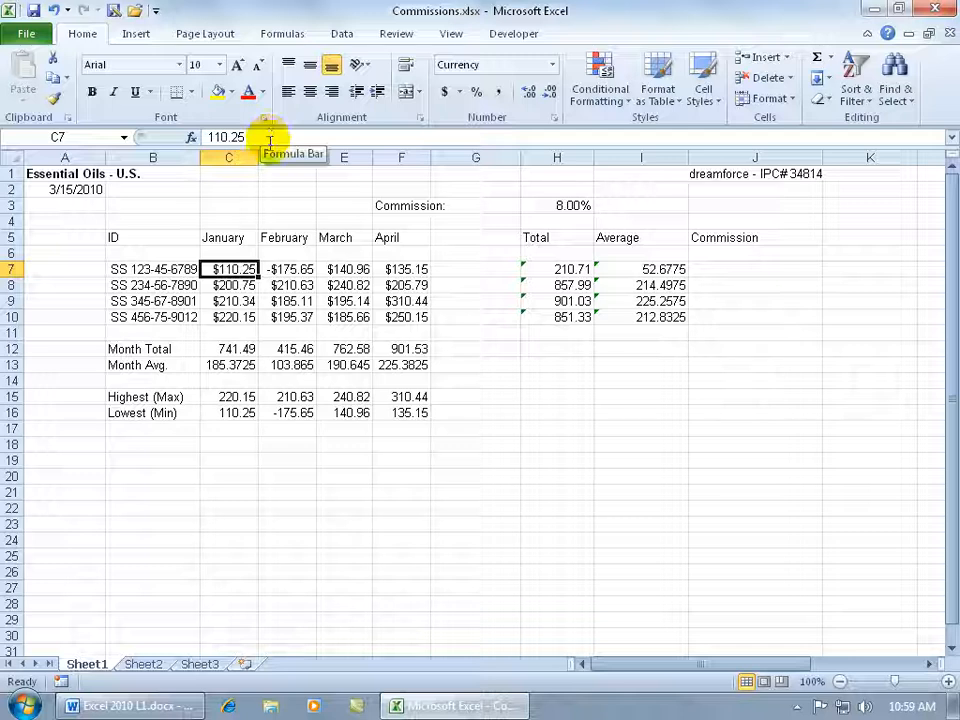
left_click(182, 268)
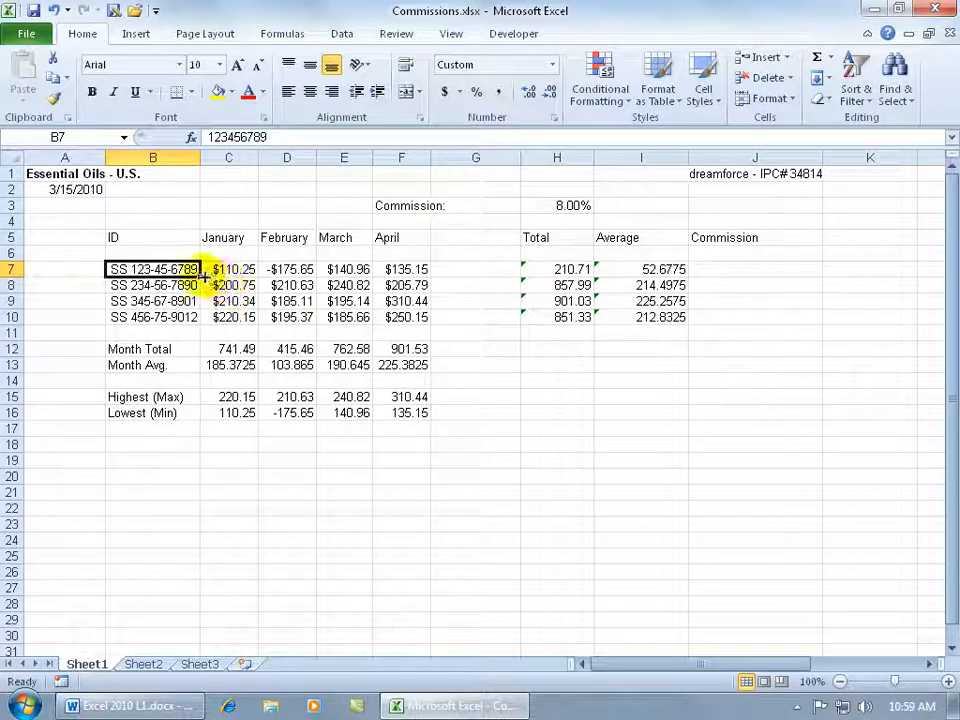
left_click_drag(193, 268, 182, 314)
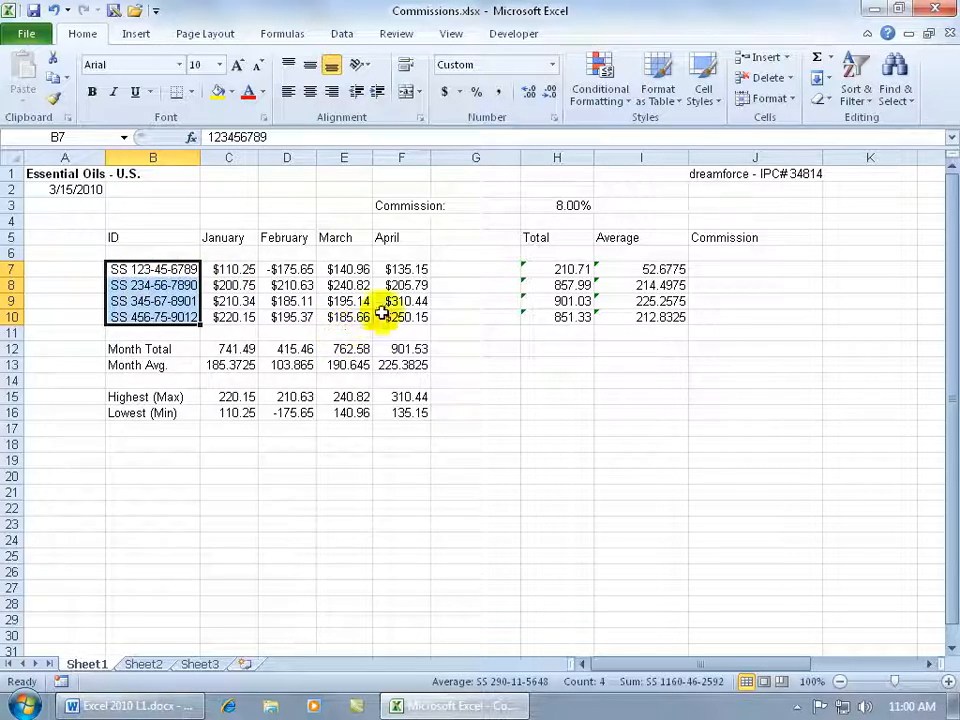
left_click_drag(395, 300, 481, 371)
left_click_drag(609, 352, 652, 410)
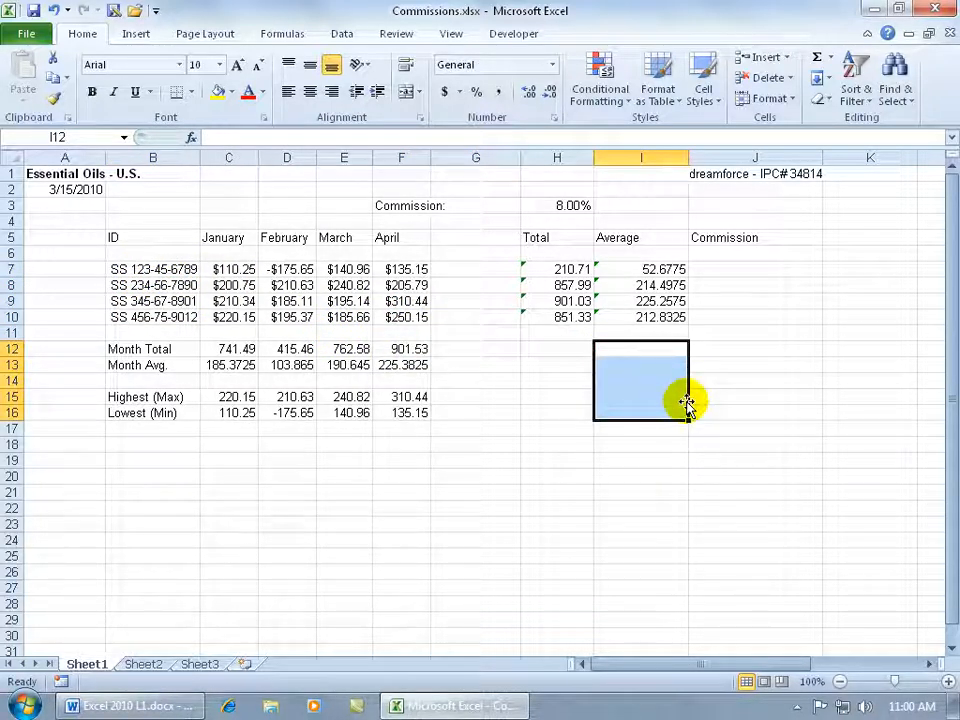
Open Find and Replace in replace mode from cell B6, with the formatting options shown.
left_click(171, 253)
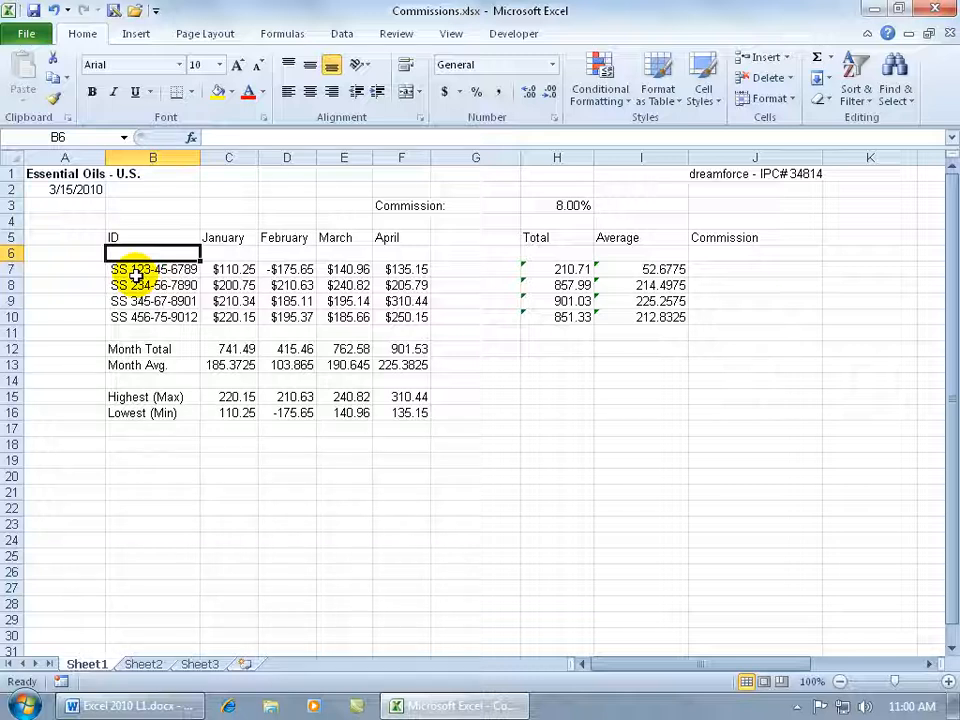
key("ctrl+f")
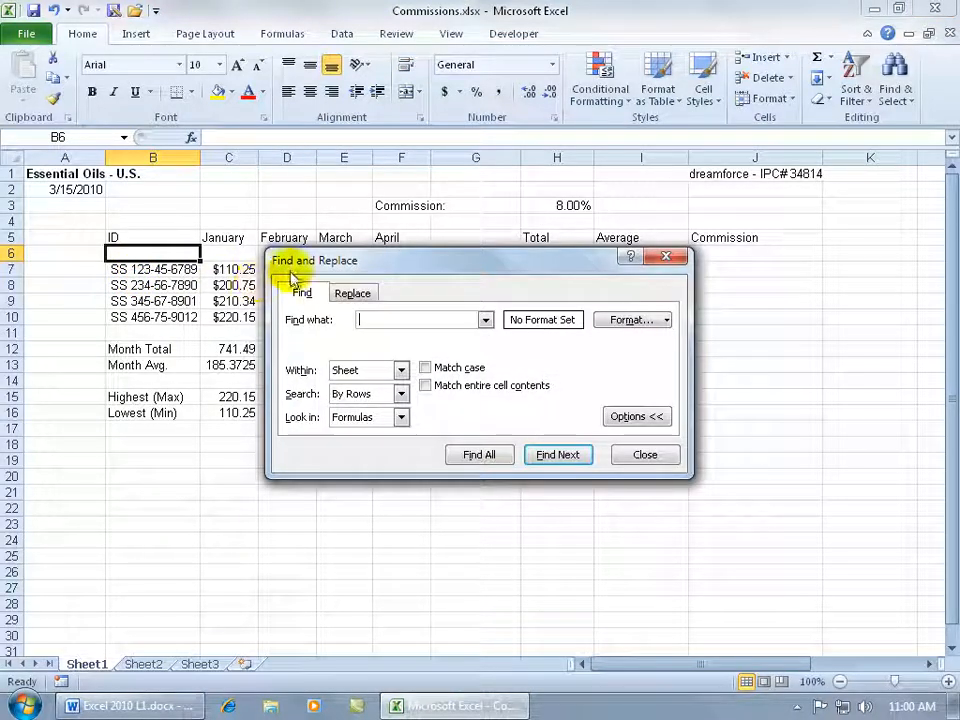
left_click(354, 295)
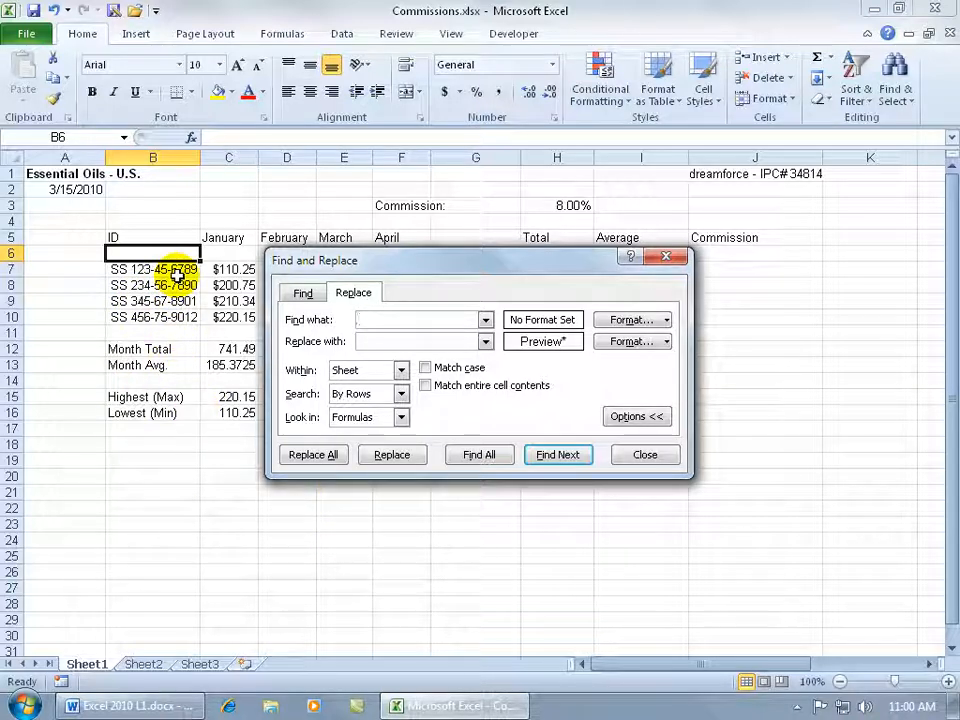
left_click(388, 340)
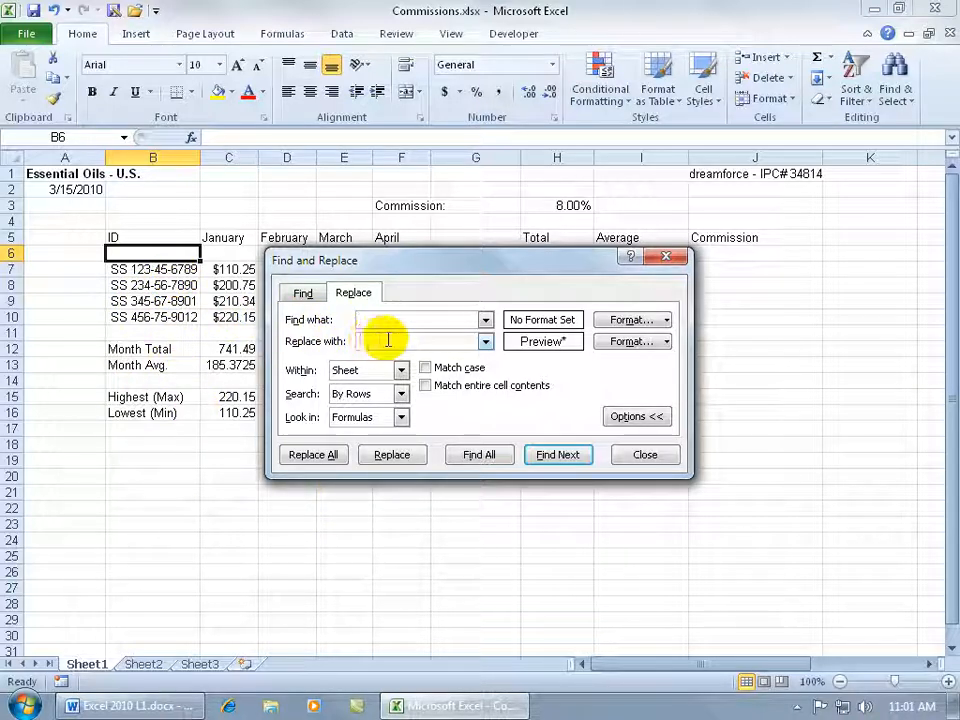
left_click(626, 416)
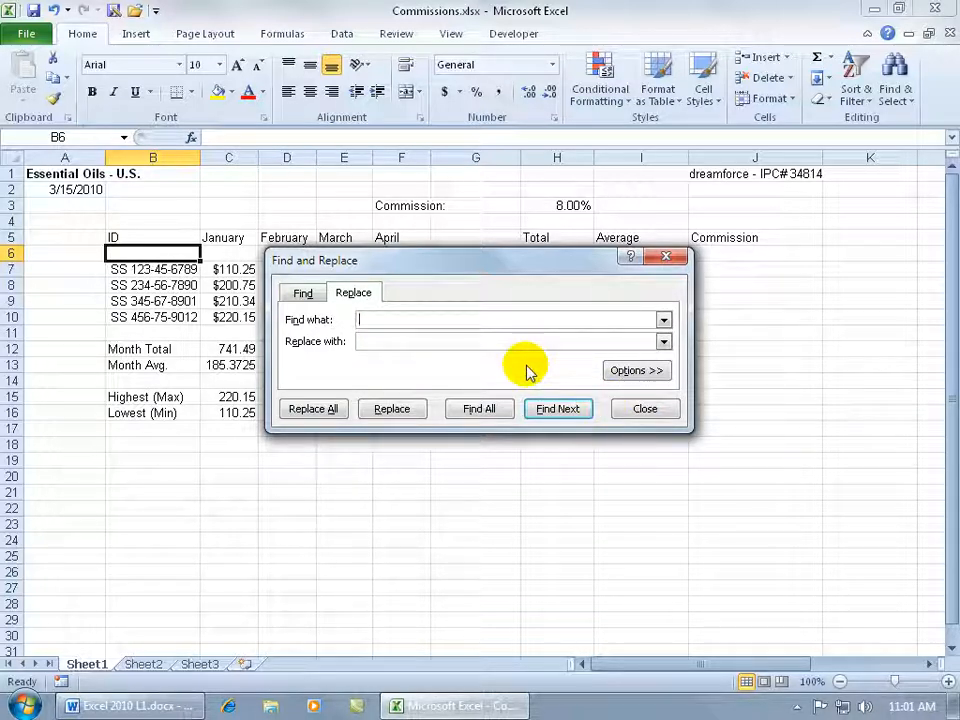
left_click(636, 370)
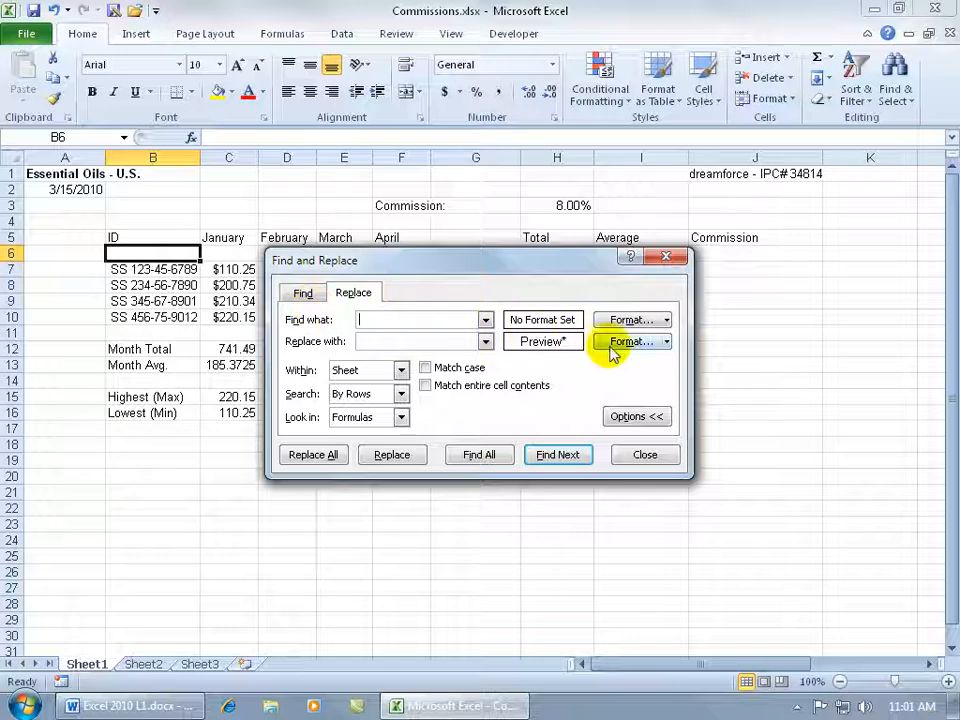
Clear the leftover replacement format, leaving no format set for the replacement.
left_click(666, 320)
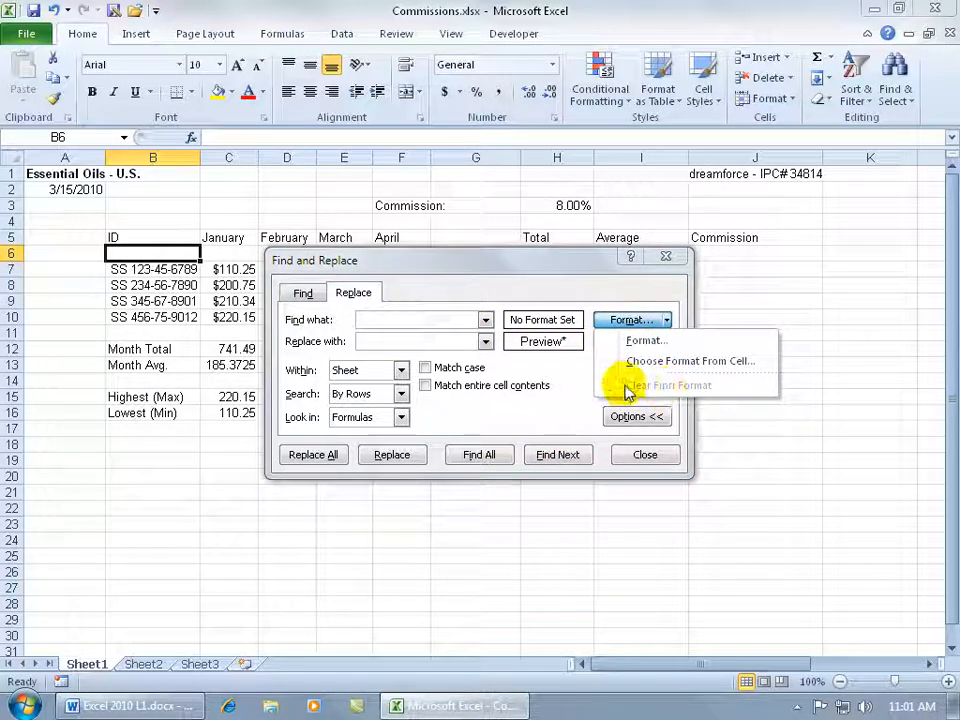
left_click(660, 342)
left_click(666, 342)
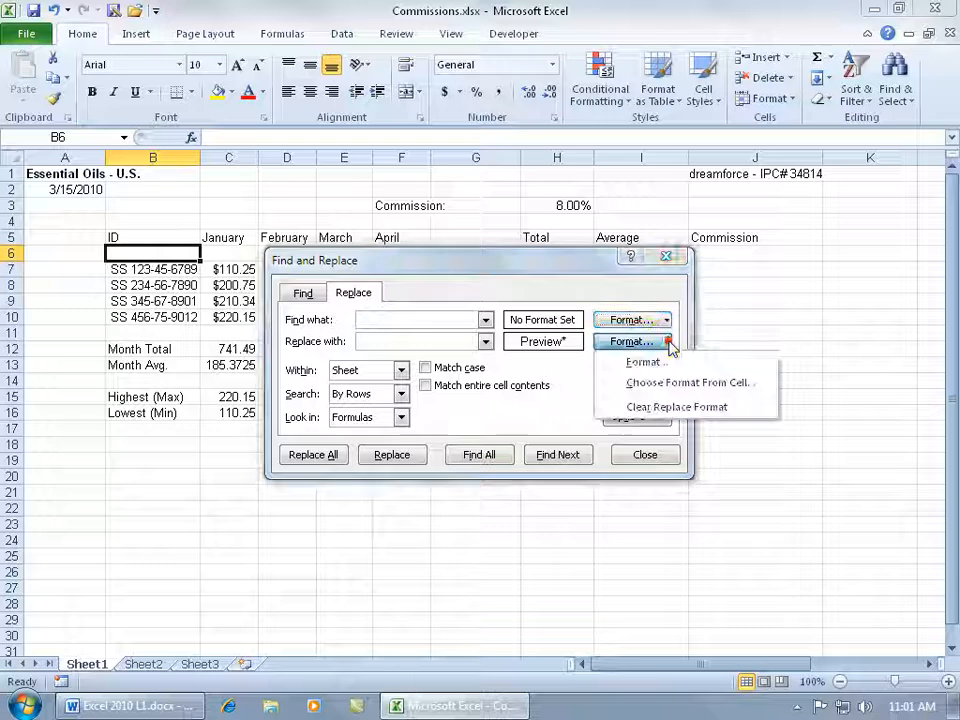
left_click(673, 406)
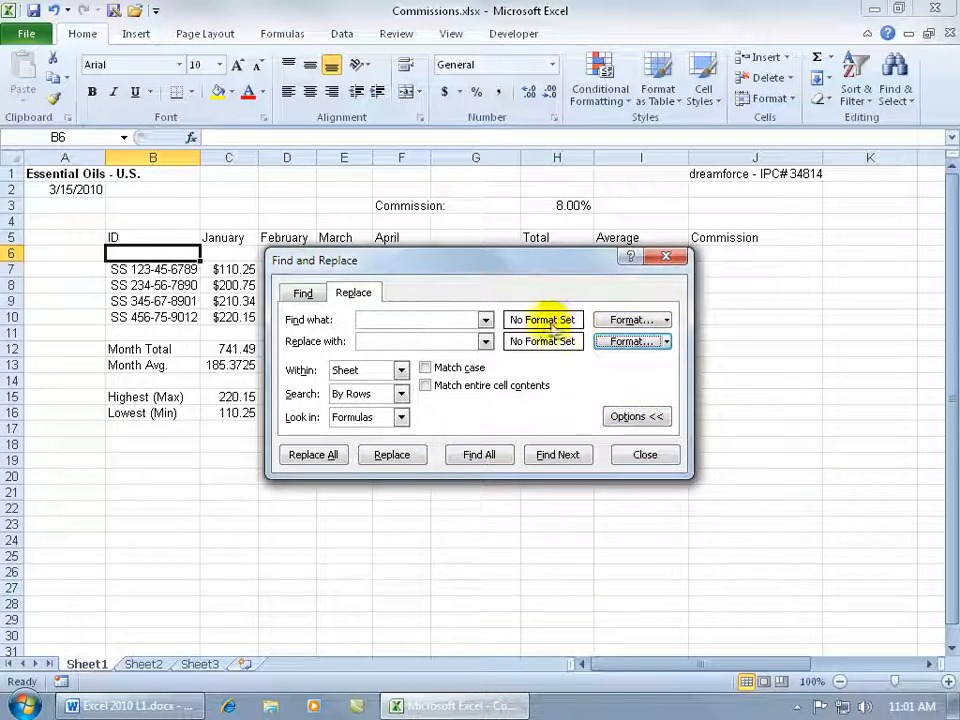
Set the format to find to the custom number format "SS" 000-00-0000, leaving the search text empty.
left_click(385, 318)
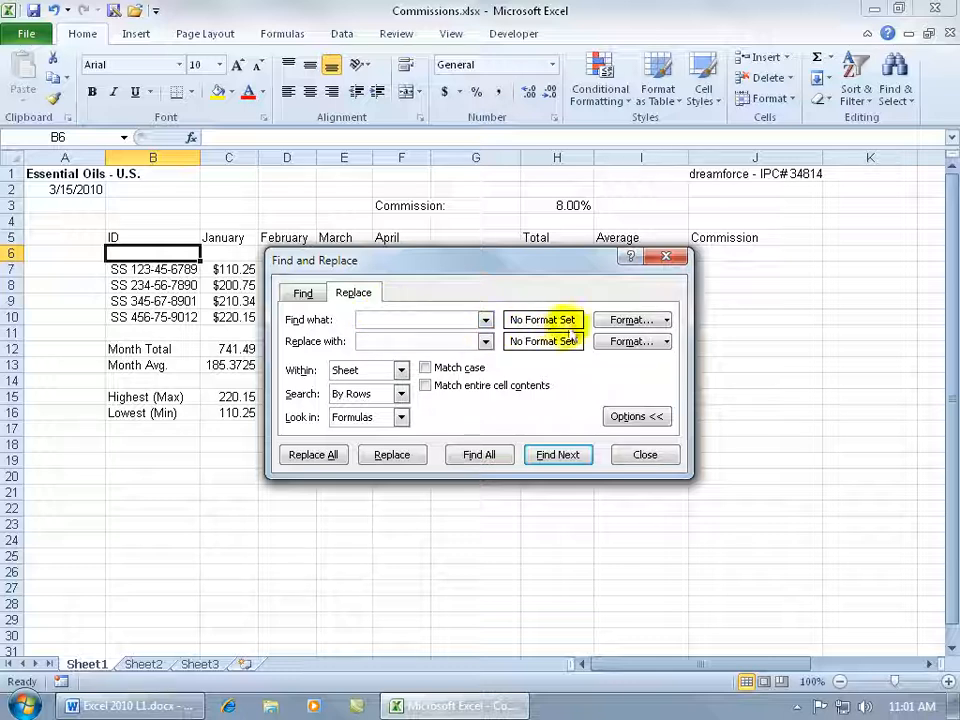
left_click(627, 320)
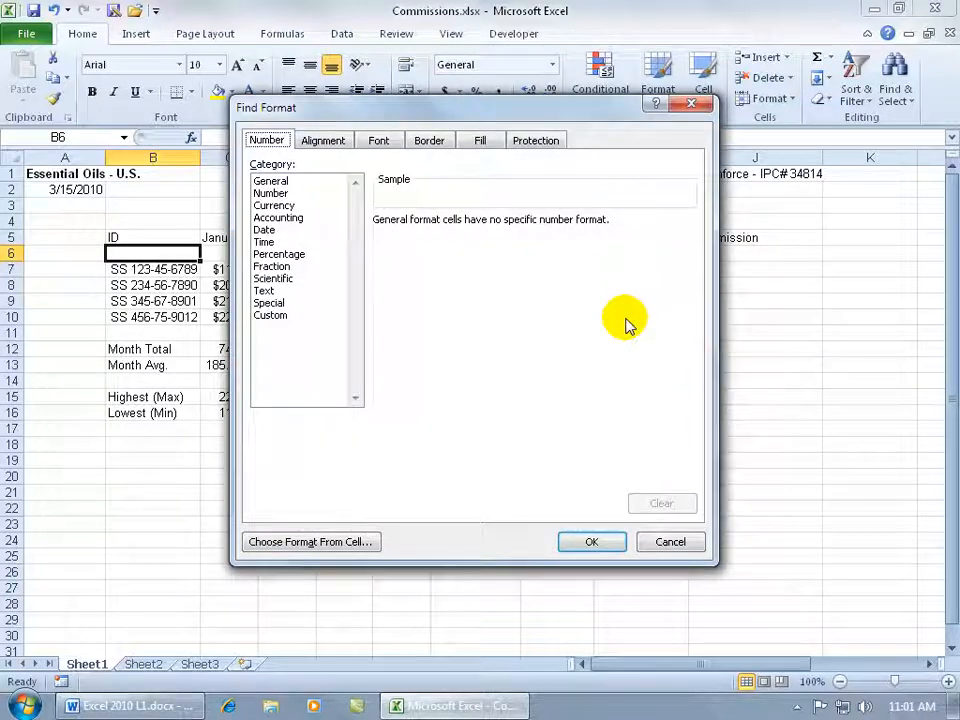
left_click(279, 318)
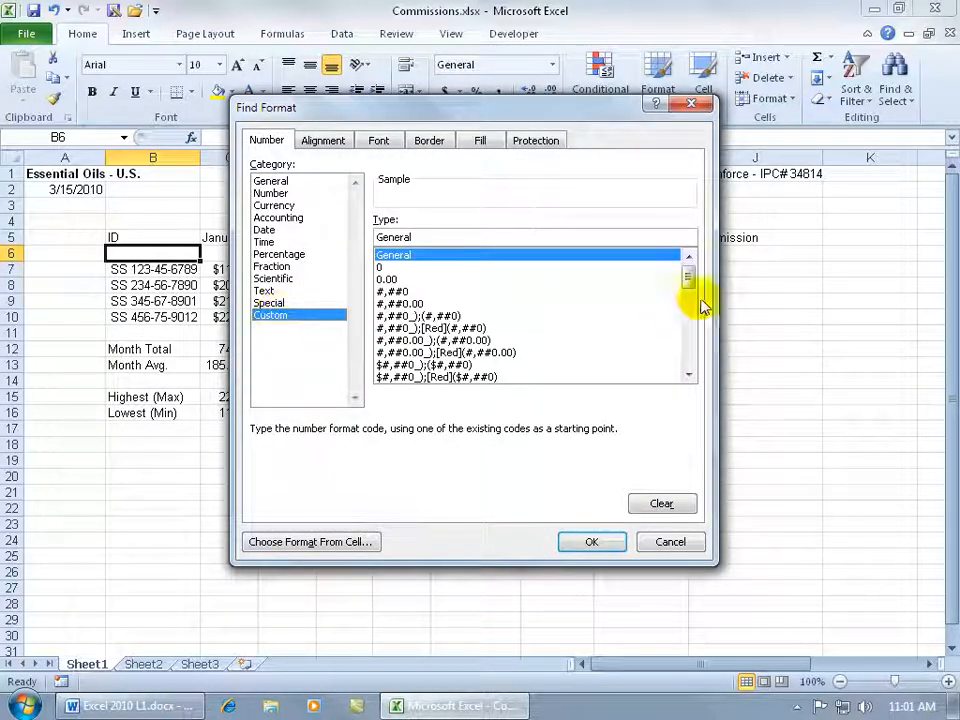
left_click_drag(688, 278, 690, 372)
left_click(439, 377)
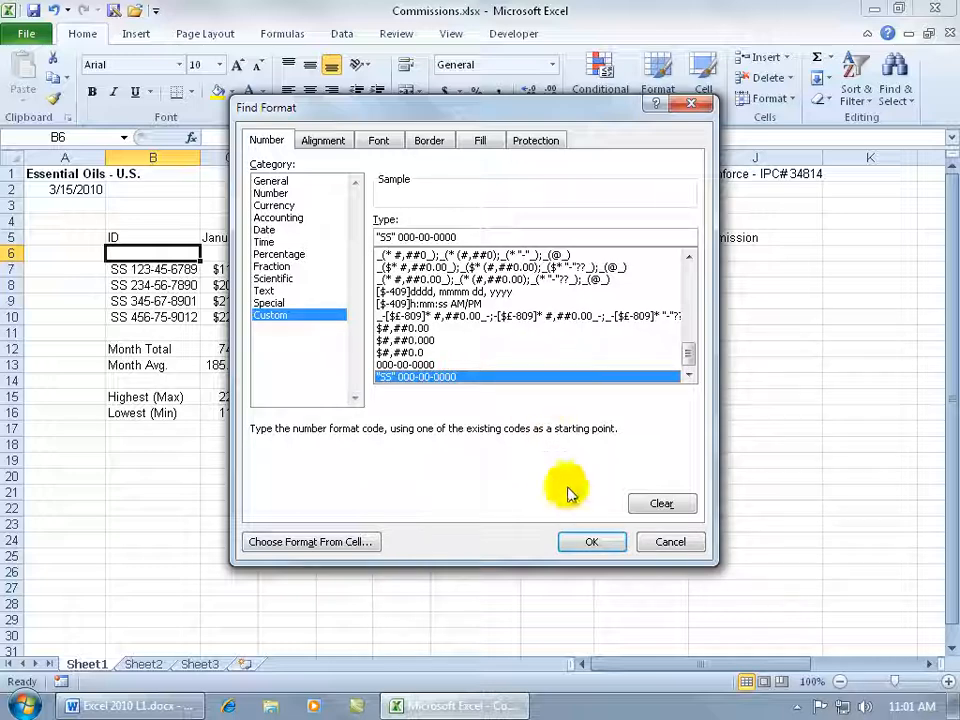
left_click(588, 541)
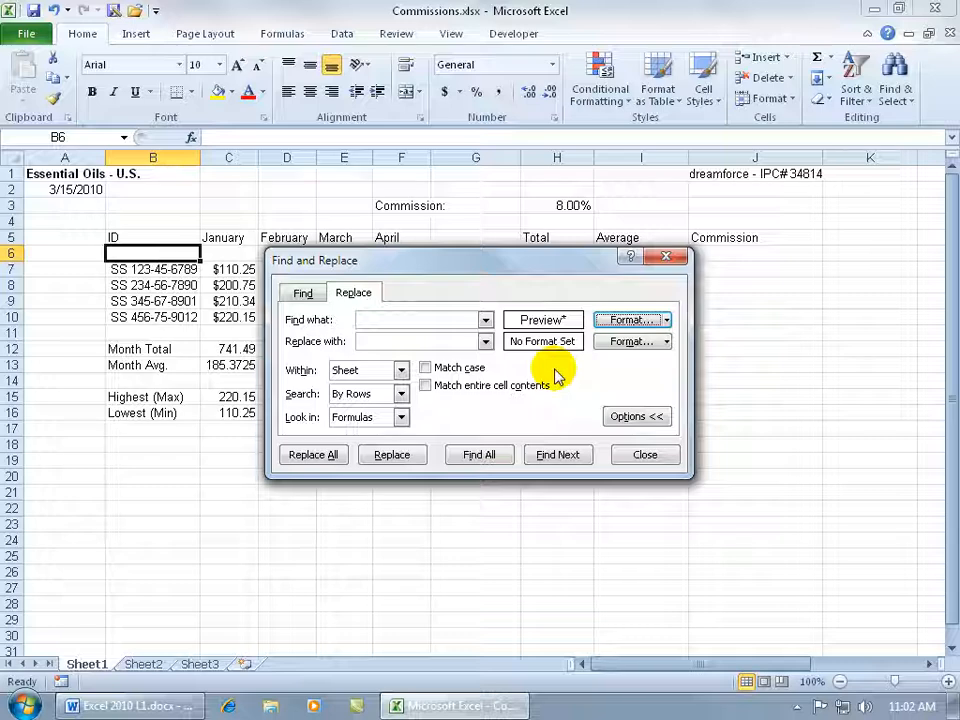
Set the replacement format to the custom number format "EID" 000-00-0000, based on the existing "SS" code.
left_click(630, 343)
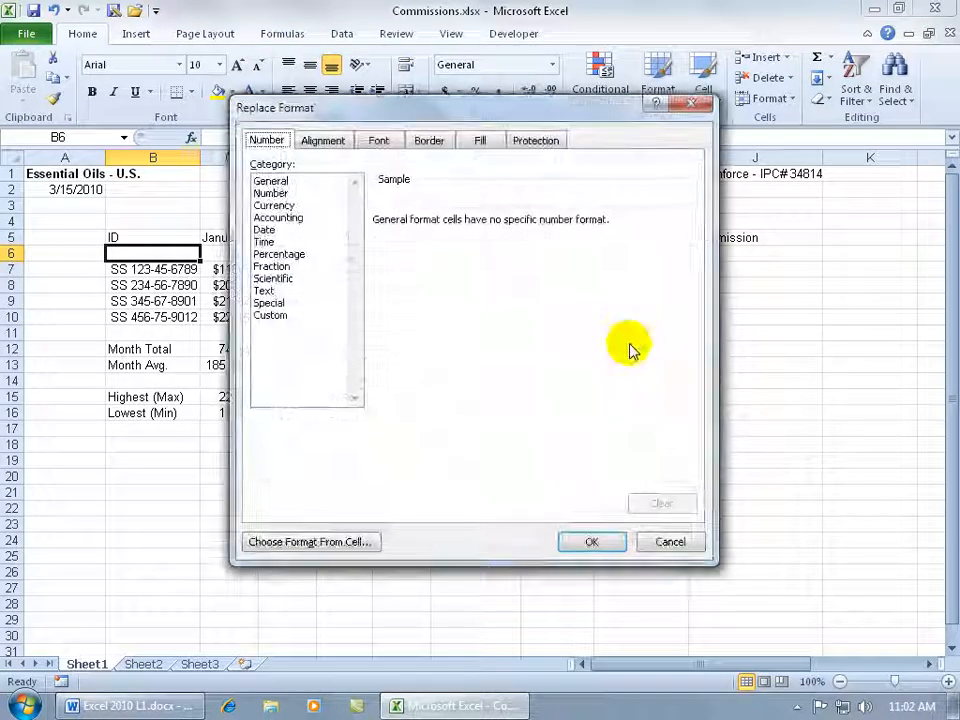
left_click(271, 316)
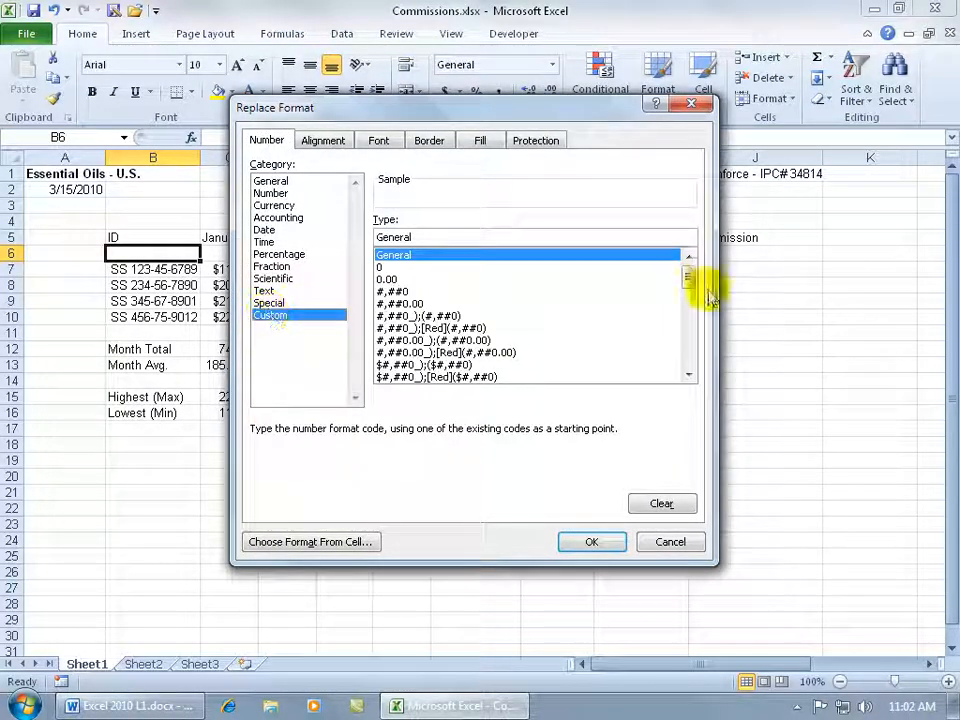
left_click_drag(689, 278, 689, 355)
left_click(447, 377)
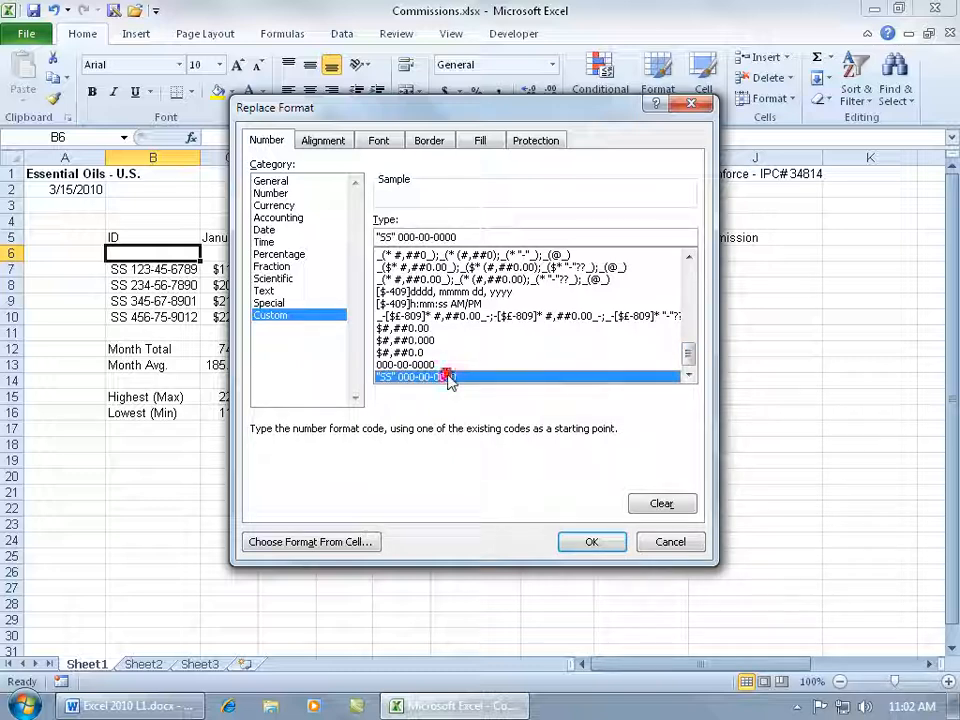
left_click(384, 236)
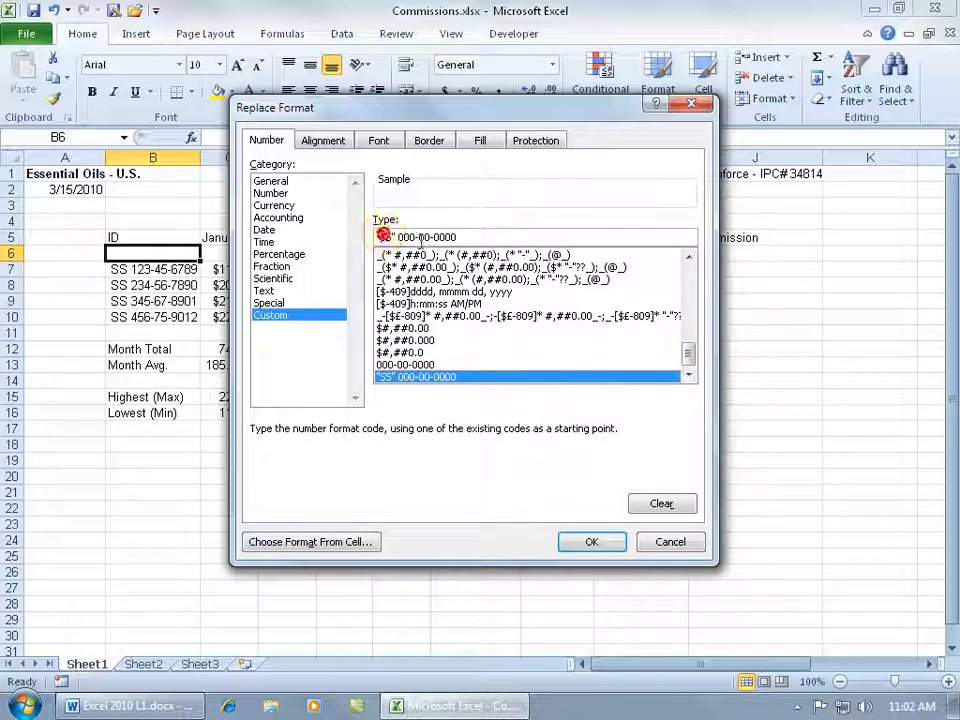
key("Delete")
key("Delete")
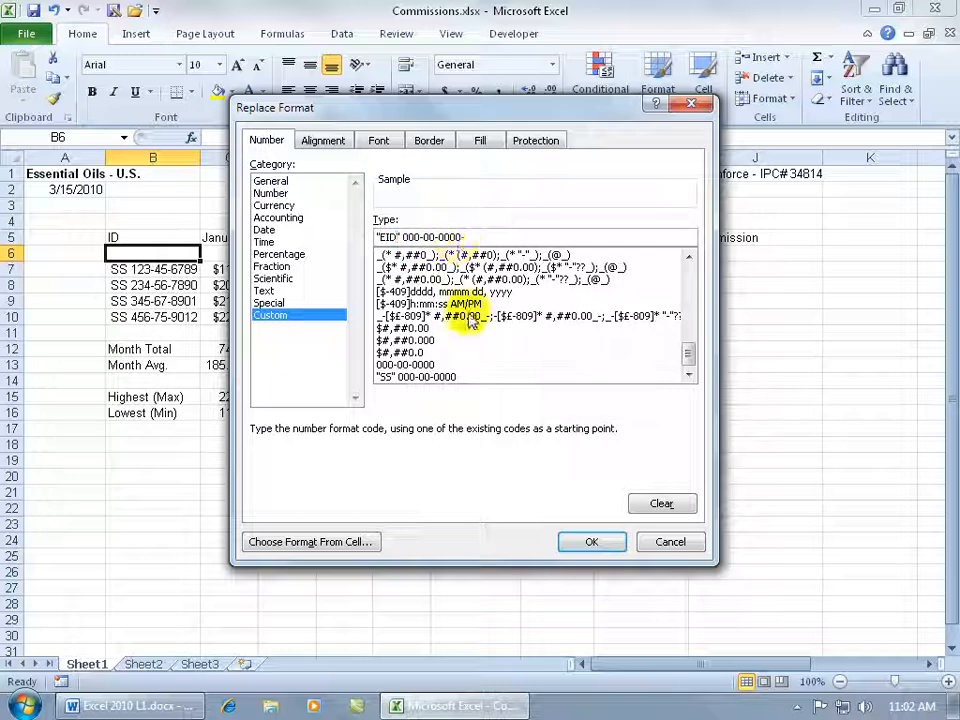
left_click(591, 542)
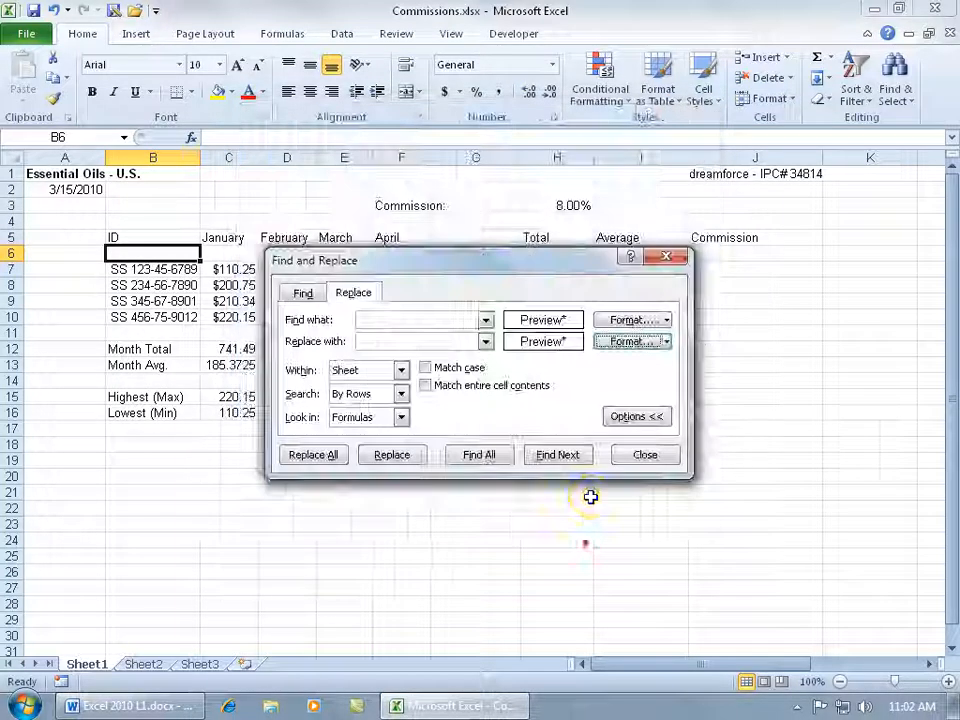
Step through the matches to ID cell B8 and replace its format alone, and replace the format in all remaining matches.
left_click(560, 456)
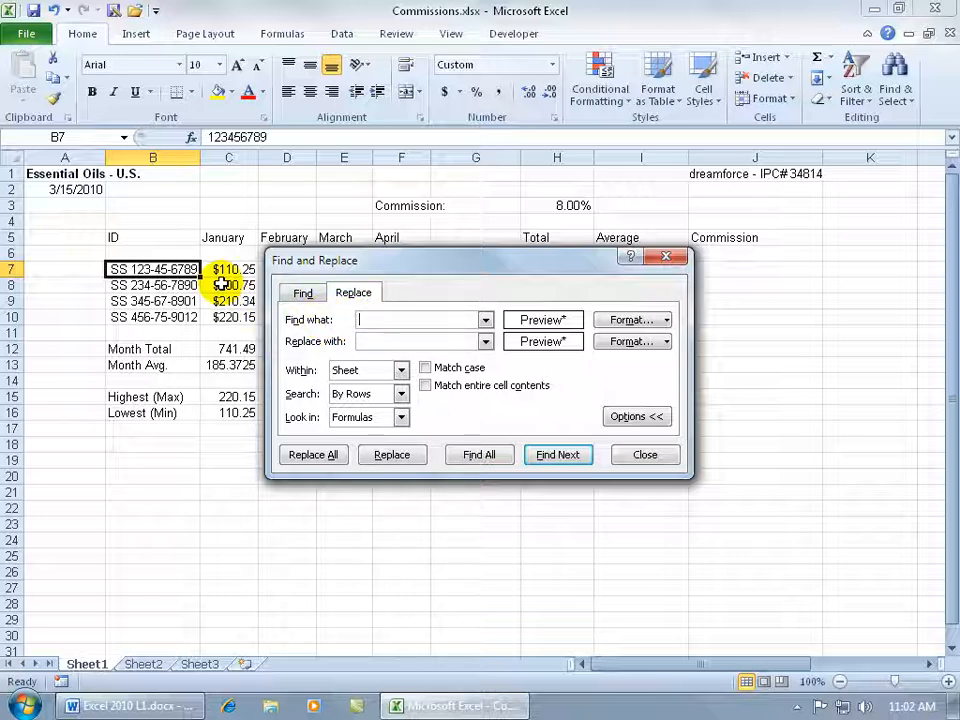
left_click(558, 455)
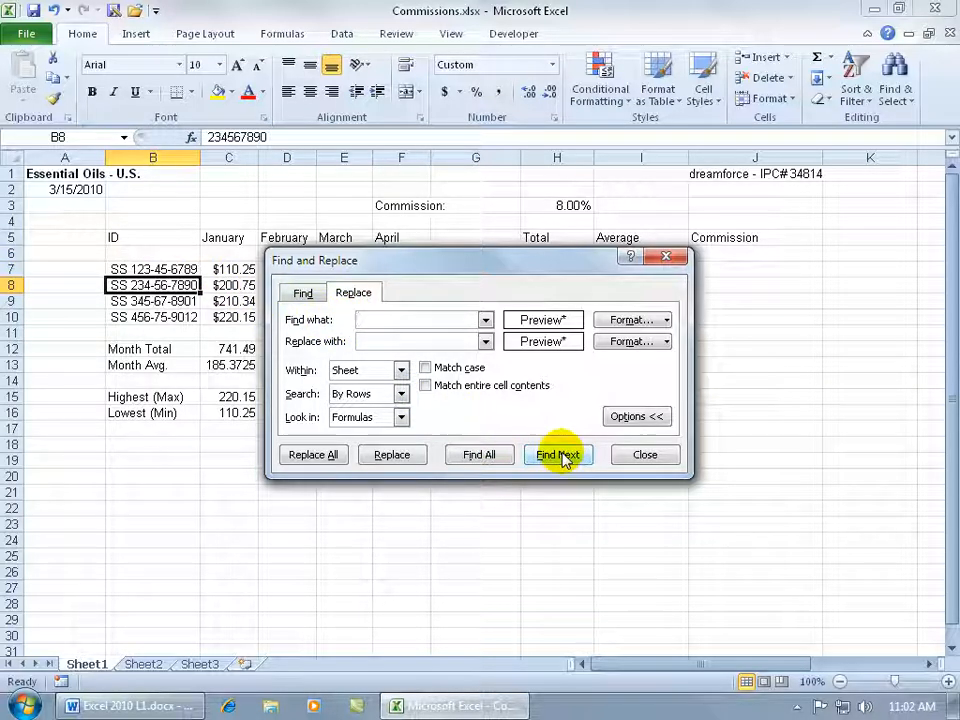
left_click(392, 455)
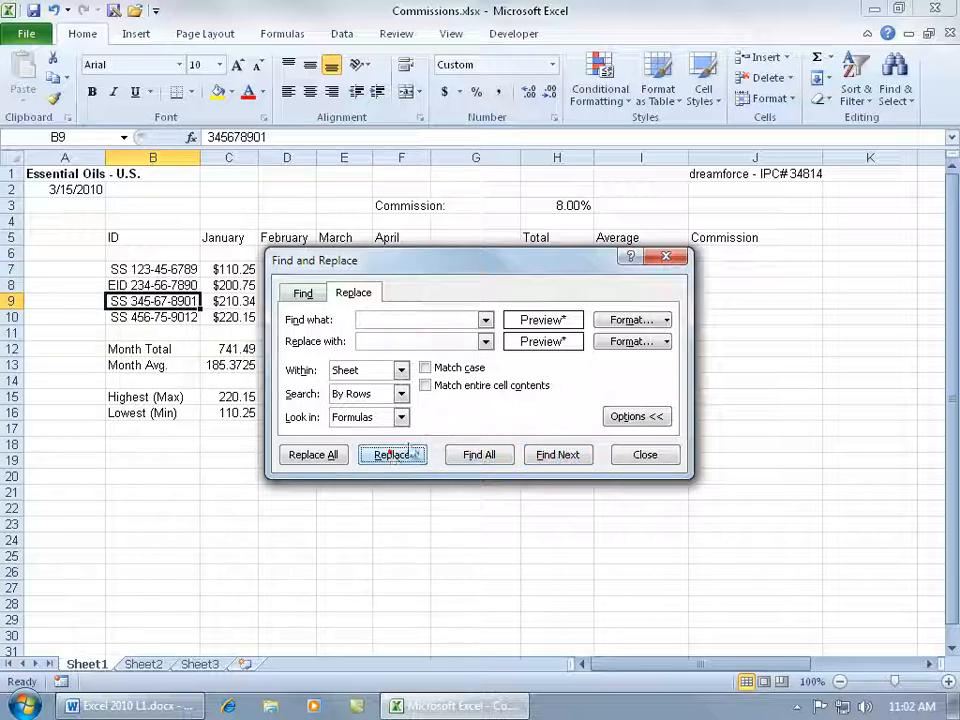
left_click(313, 455)
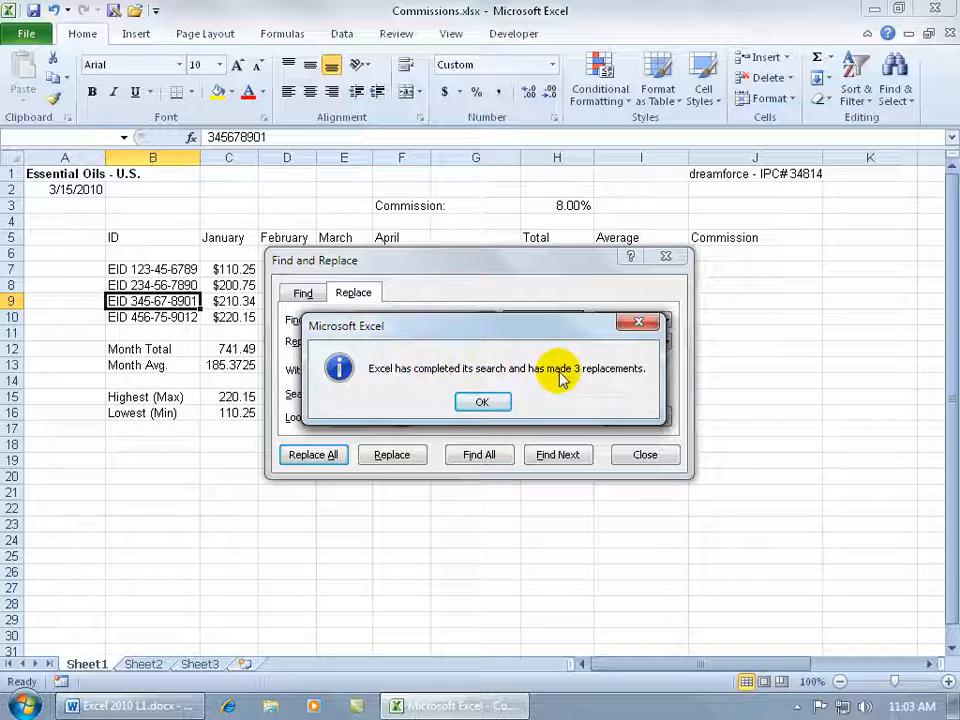
key("Return")
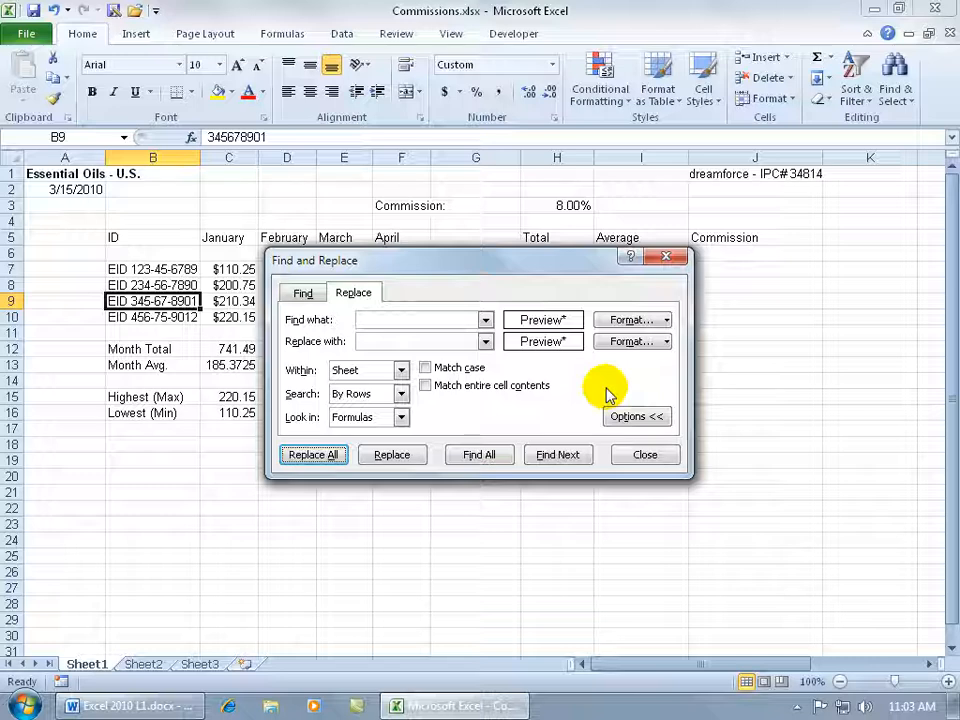
Clear both the find format and the replacement format in Find and Replace.
left_click(666, 320)
left_click(671, 385)
left_click(666, 342)
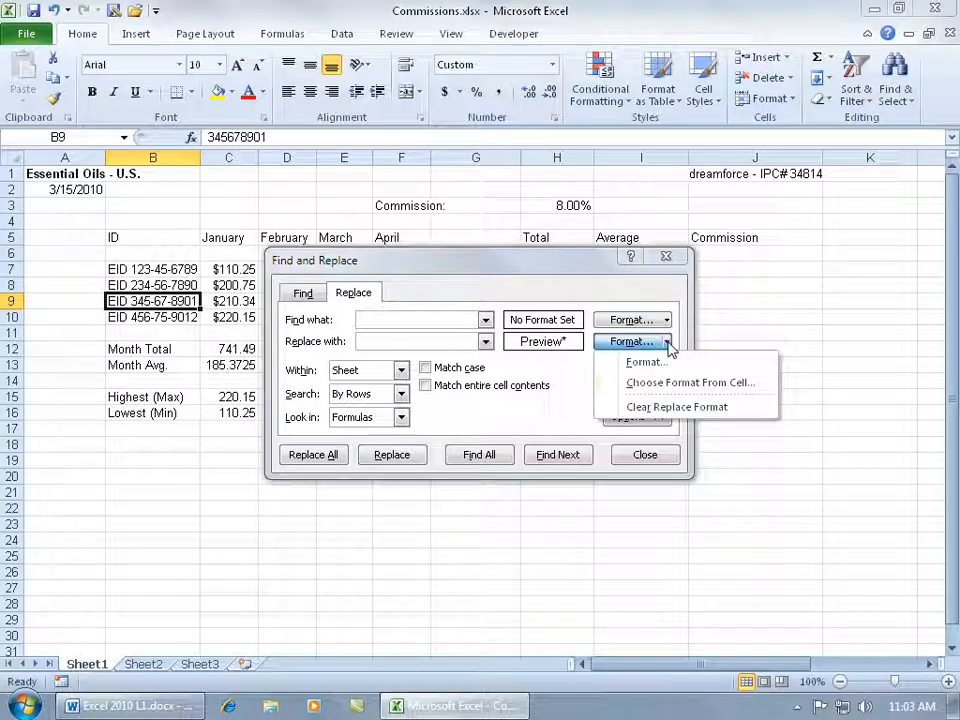
left_click(664, 406)
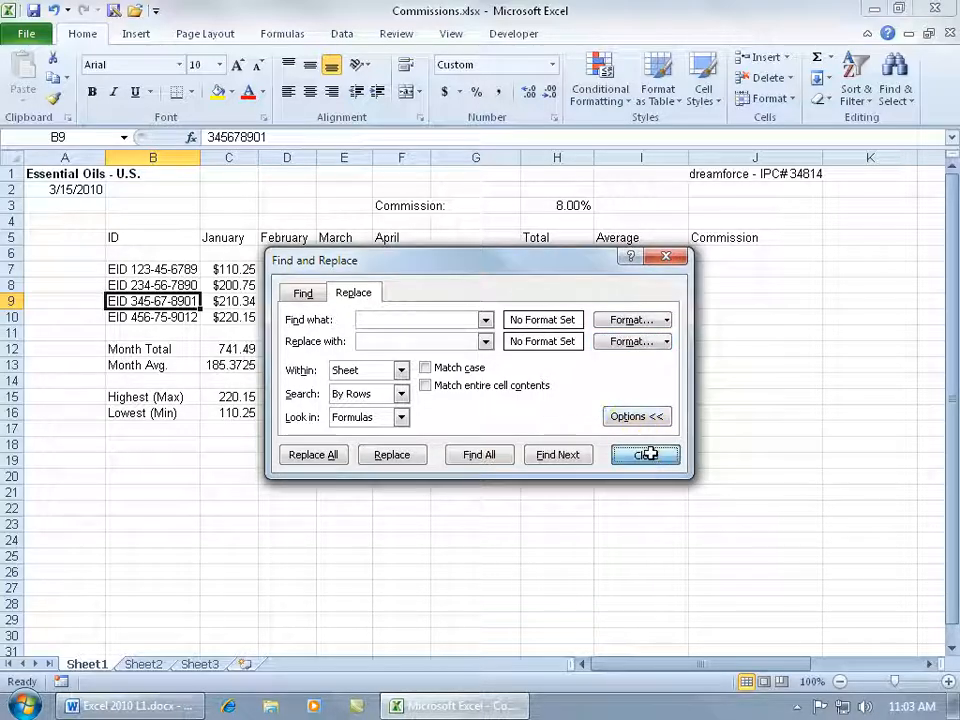